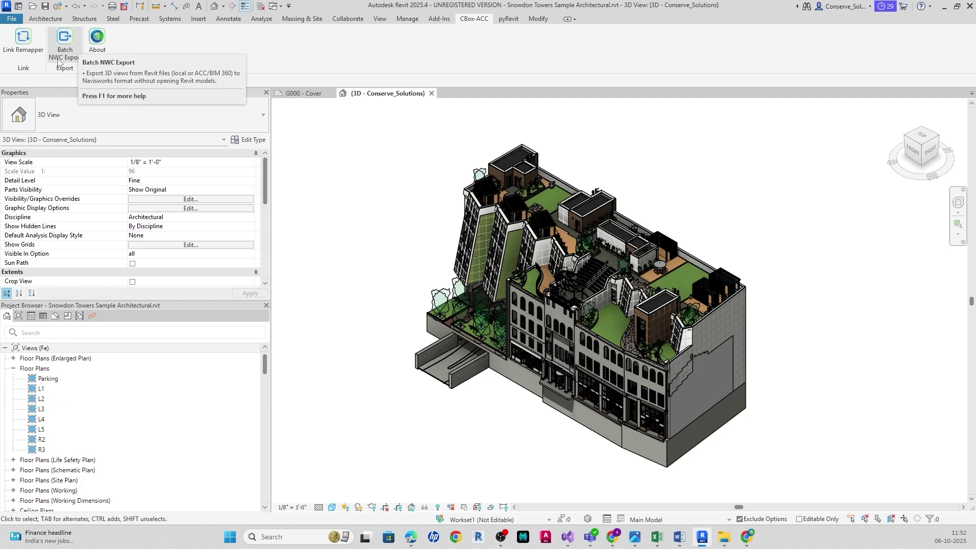
Open the Link Remapper in a maximized window and toggle the selection of all links on and off
{"action": "left_click", "coordinate": [23, 52]}
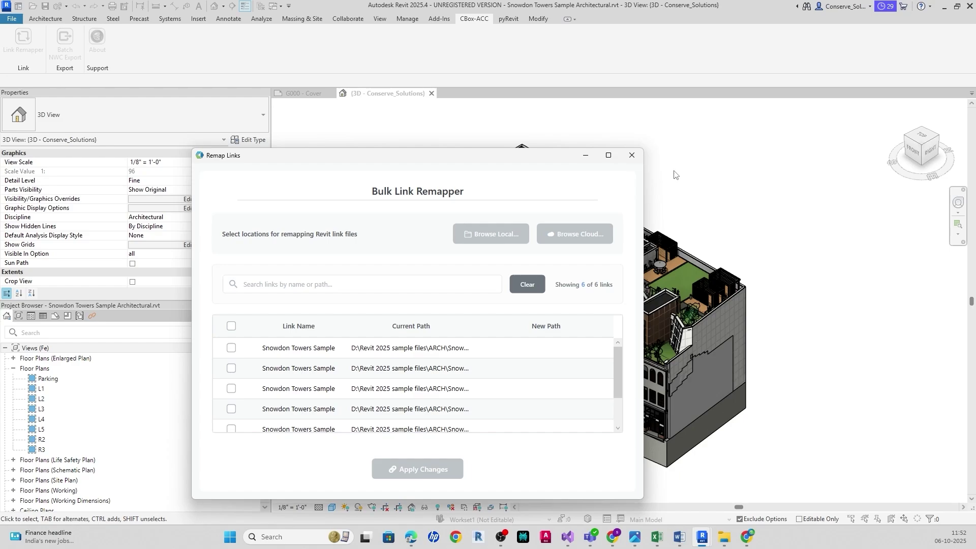
{"action": "left_click_drag", "start_coordinate": [475, 159], "coordinate": [565, 90]}
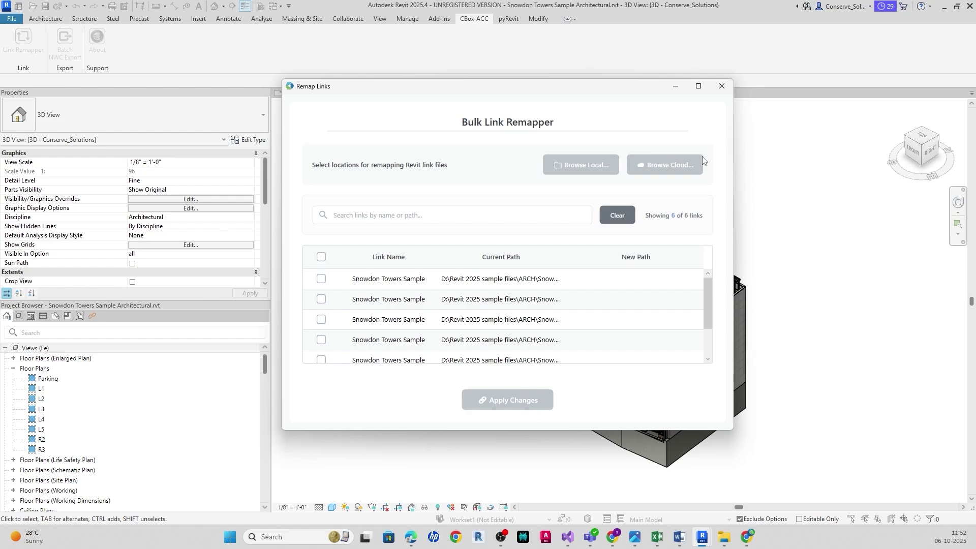
{"action": "key", "text": "super+Up"}
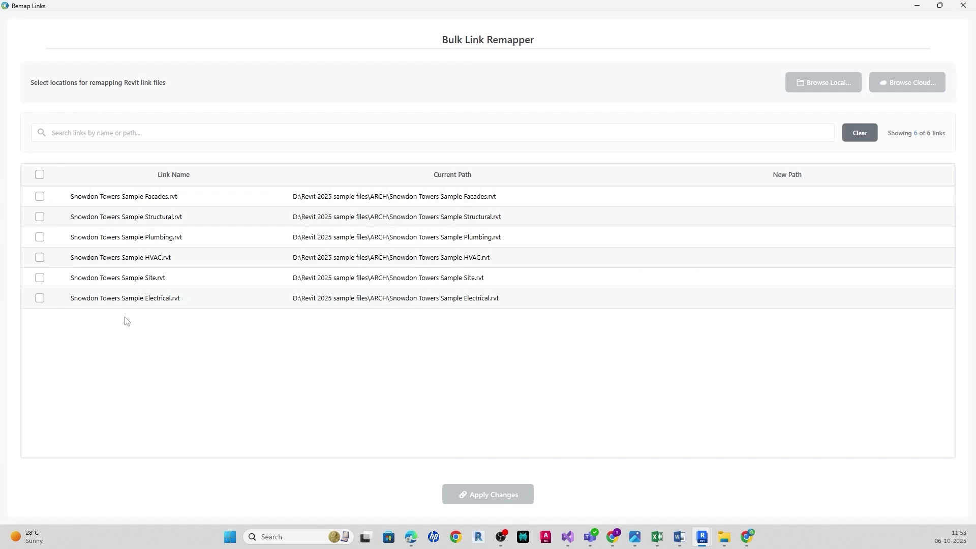
{"action": "left_click", "coordinate": [40, 174]}
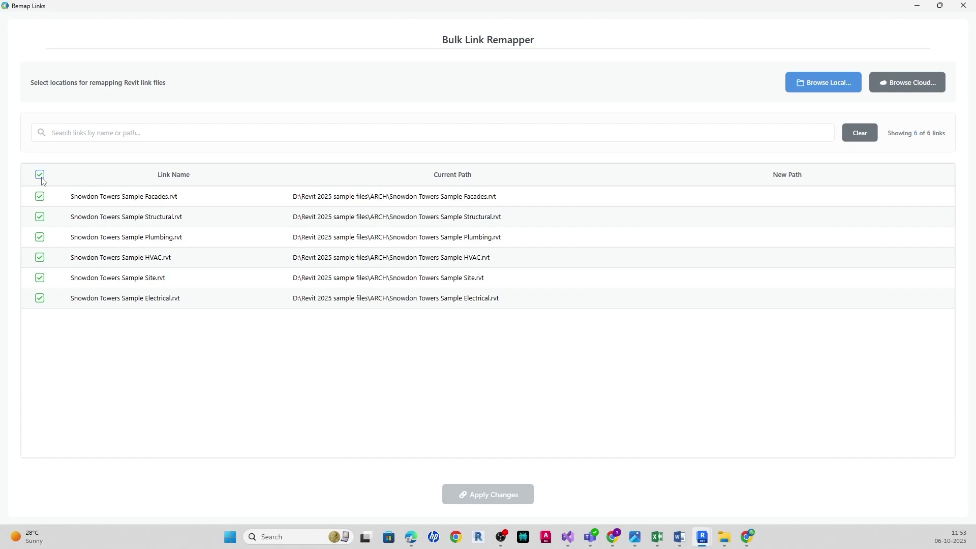
{"action": "left_click", "coordinate": [40, 175]}
Filter the link list for the Facades model and clear the search text
{"action": "left_click", "coordinate": [133, 133]}
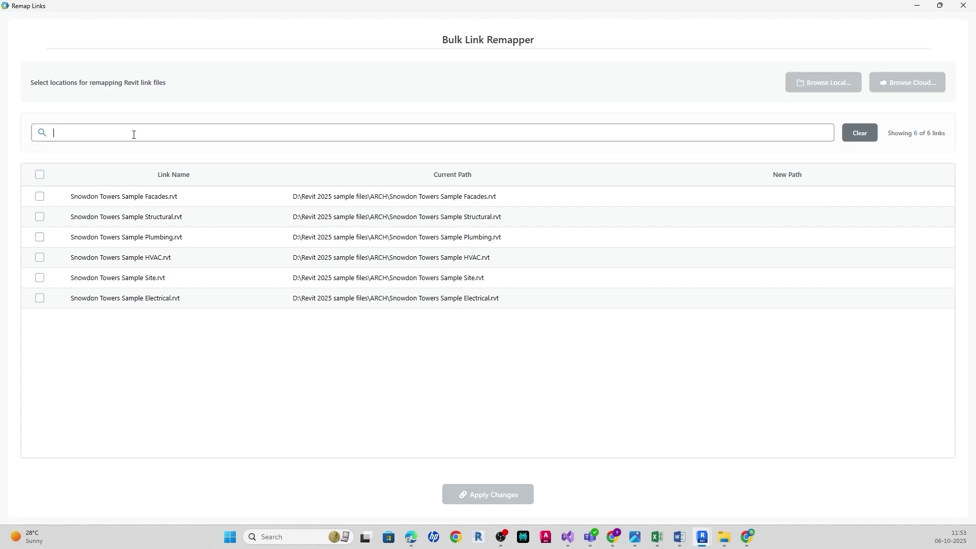
{"action": "type", "text": "faced"}
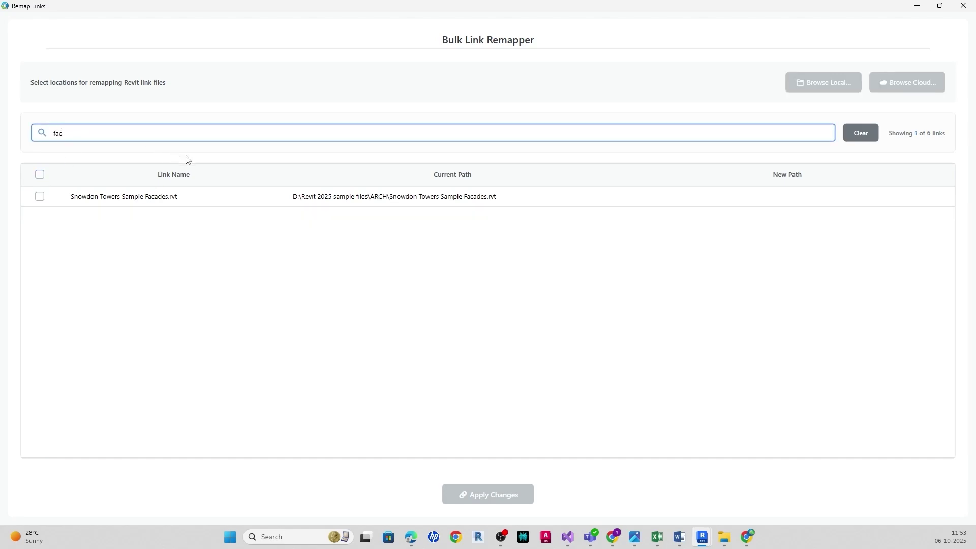
{"action": "key", "text": "BackSpace"}
{"action": "key", "text": "BackSpace"}
{"action": "key", "text": "BackSpace"}
{"action": "key", "text": "BackSpace"}
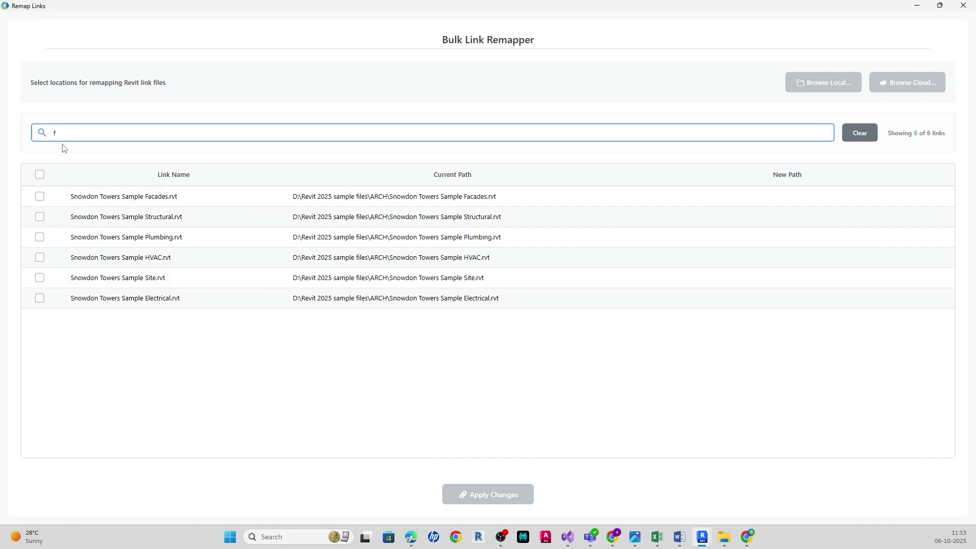
{"action": "key", "text": "BackSpace"}
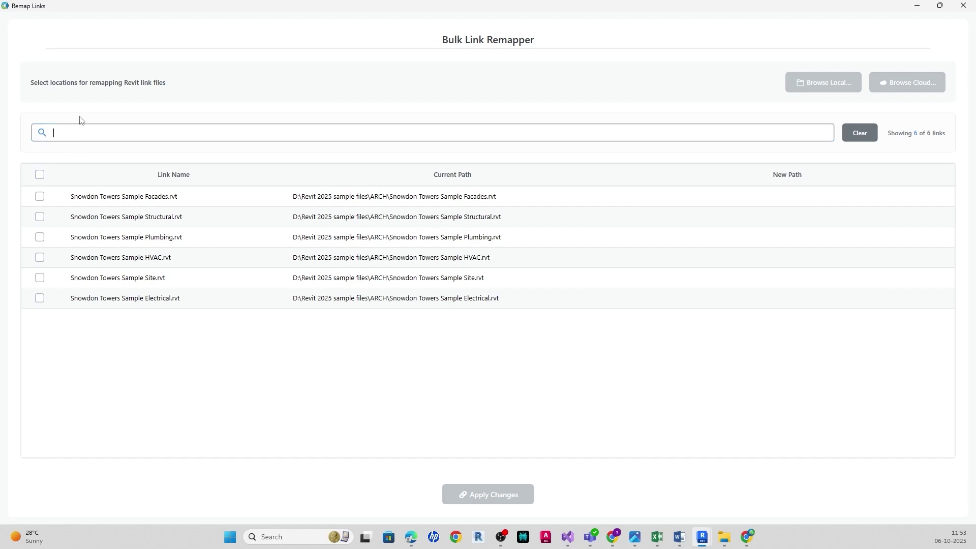
Filter the links by "hvac", select the HVAC link and clear the filter
{"action": "type", "text": "hvac"}
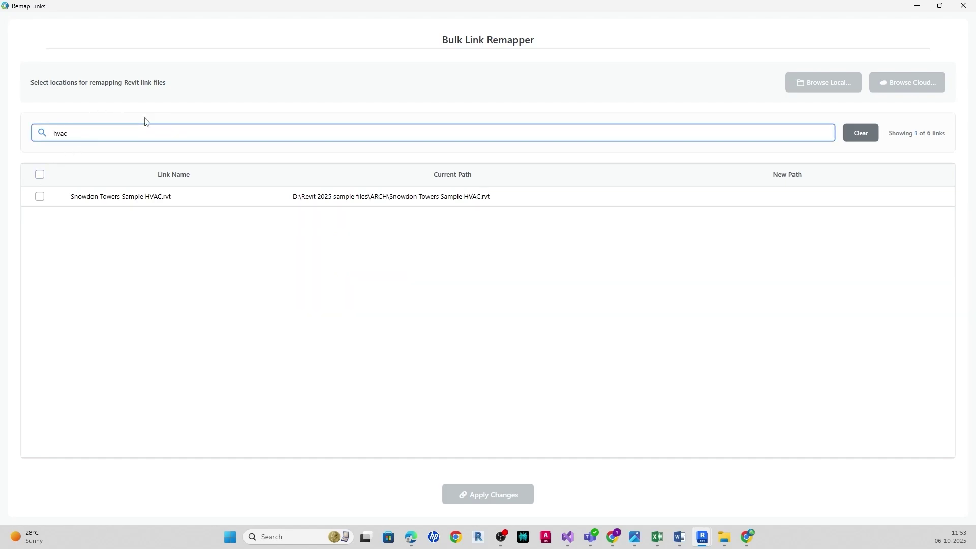
{"action": "left_click", "coordinate": [39, 197]}
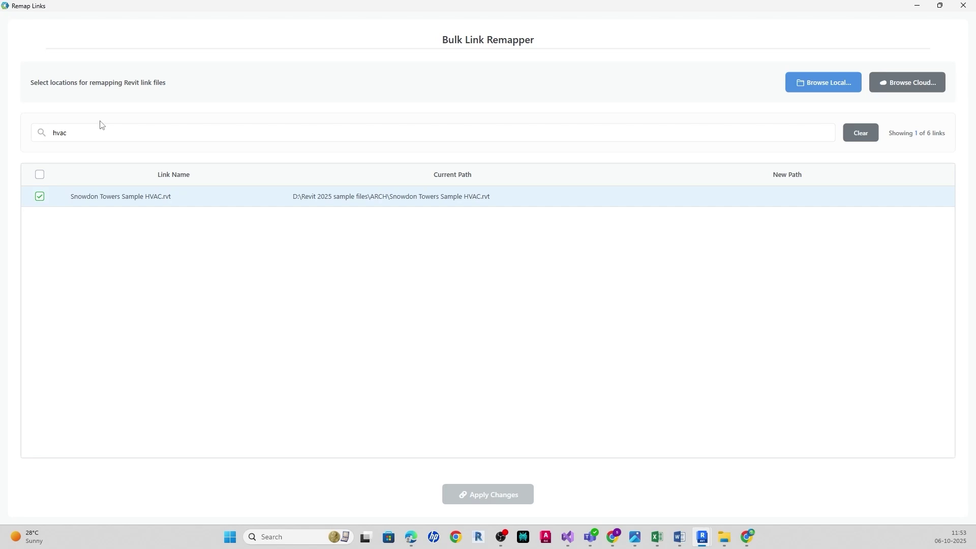
{"action": "double_click", "coordinate": [79, 132]}
{"action": "key", "text": "BackSpace"}
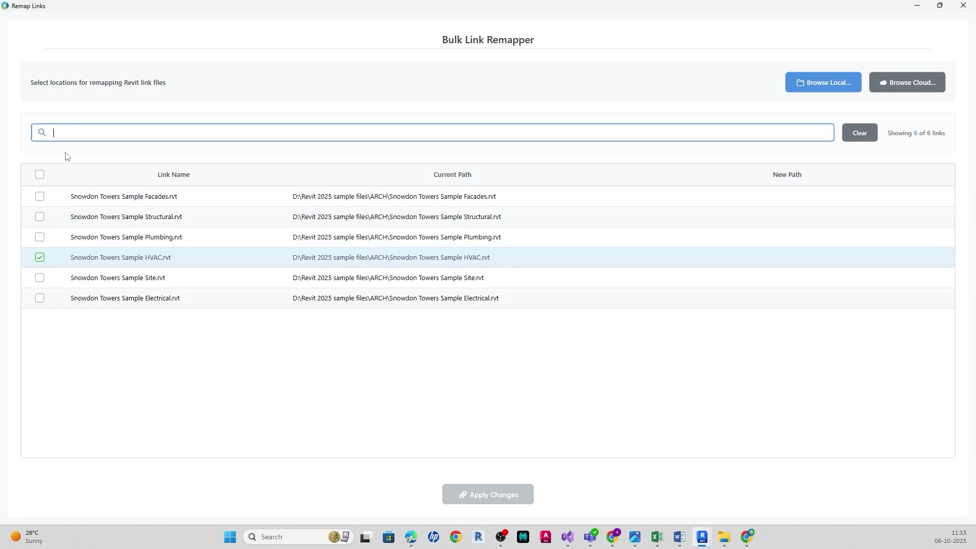
Select all links and browse the cloud through the second hub to the Project Files folder of CBox ACC Project
{"action": "left_click", "coordinate": [38, 175]}
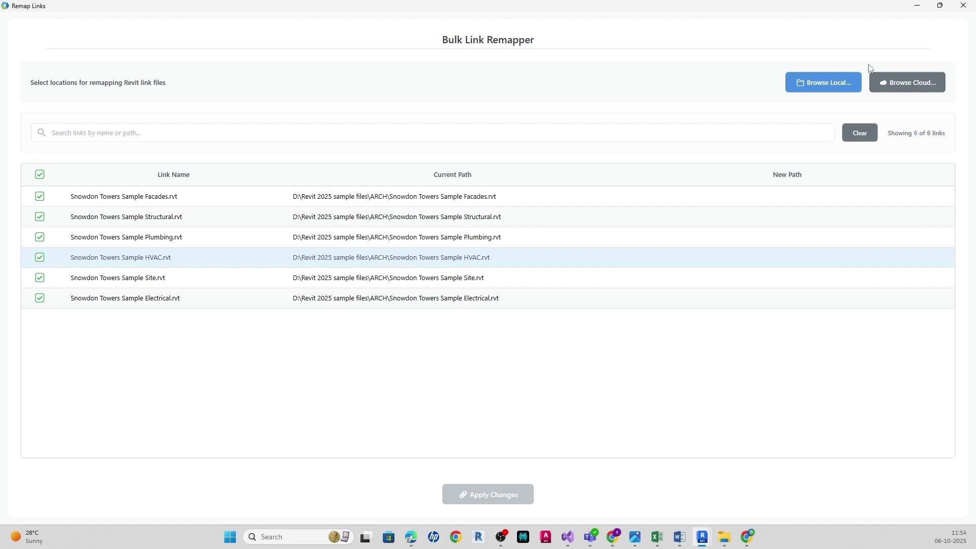
{"action": "left_click", "coordinate": [911, 83]}
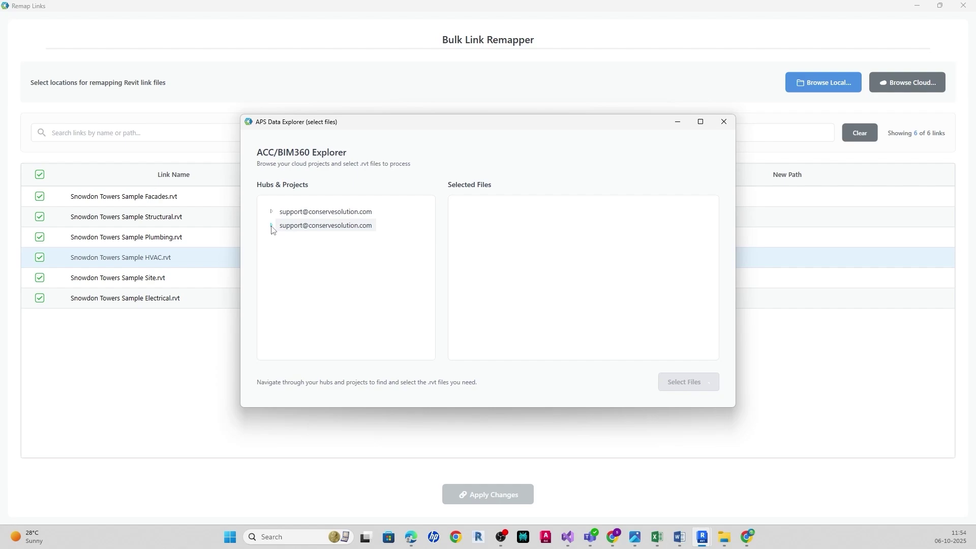
{"action": "left_click", "coordinate": [288, 229]}
{"action": "double_click", "coordinate": [288, 228]}
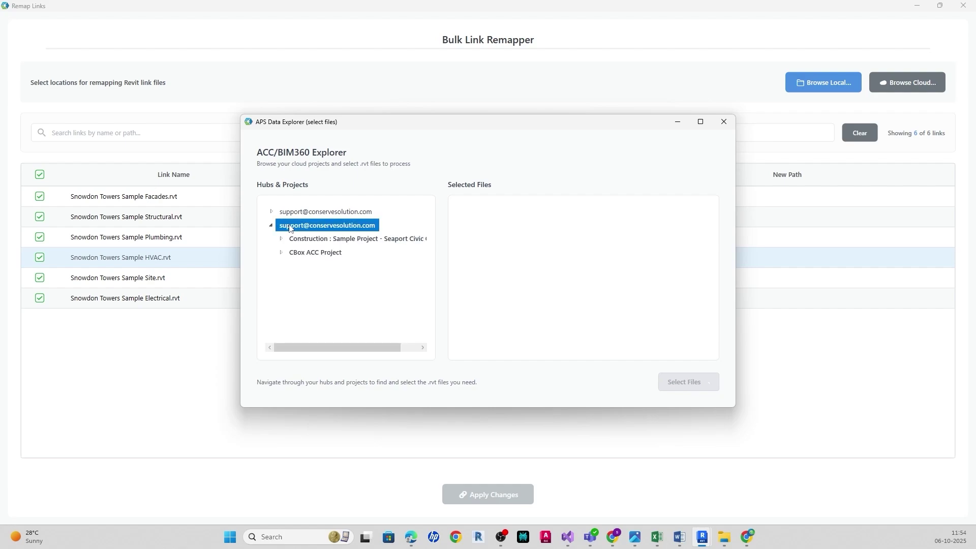
{"action": "left_click", "coordinate": [311, 252]}
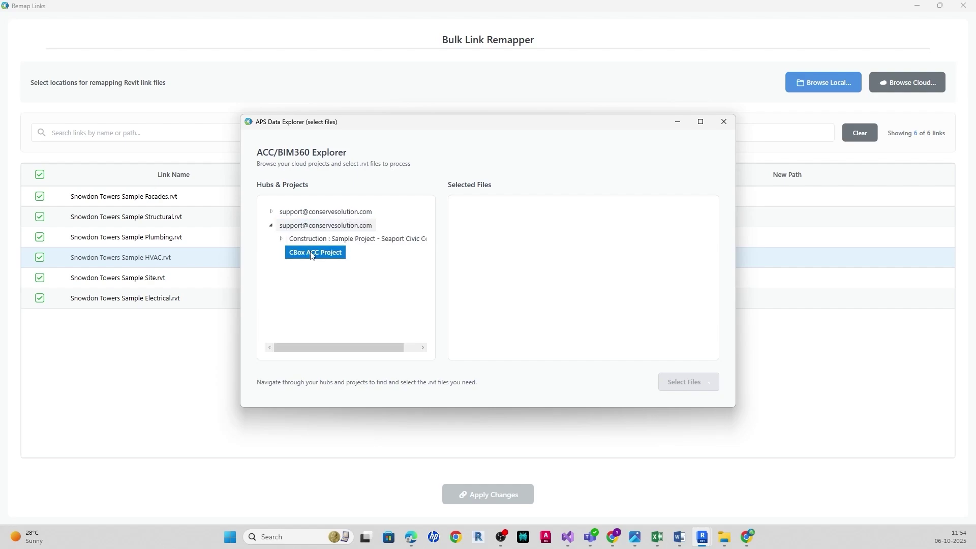
{"action": "double_click", "coordinate": [337, 254]}
{"action": "left_click", "coordinate": [327, 267]}
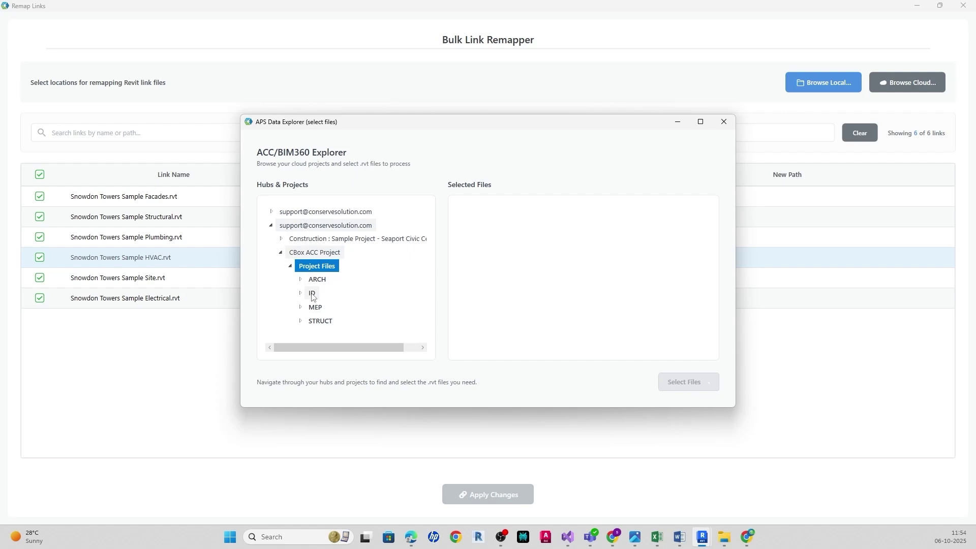
Add the Revit files from the ID, MEP and STRUCT folders to the selected cloud files
{"action": "left_click", "coordinate": [313, 295]}
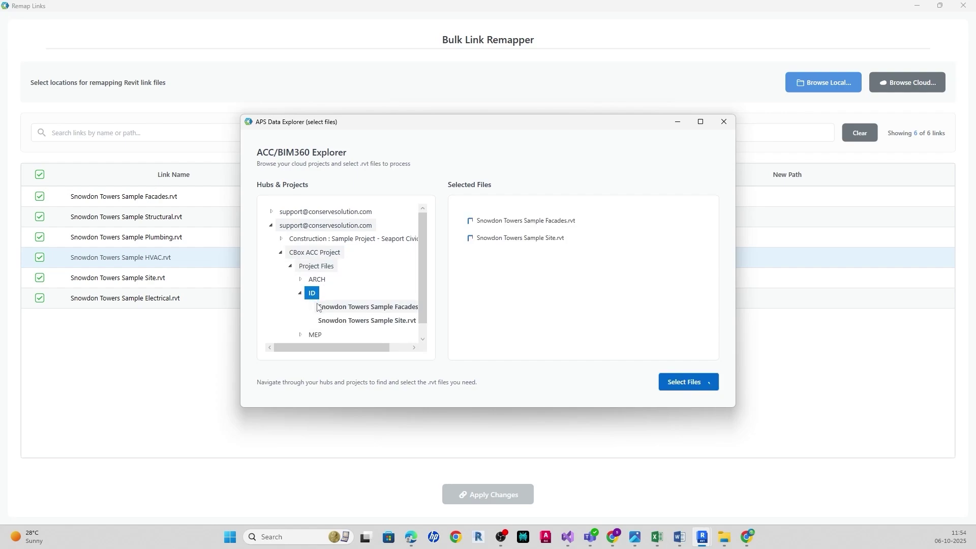
{"action": "scroll", "coordinate": [356, 304], "scroll_direction": "down", "scroll_amount": 1}
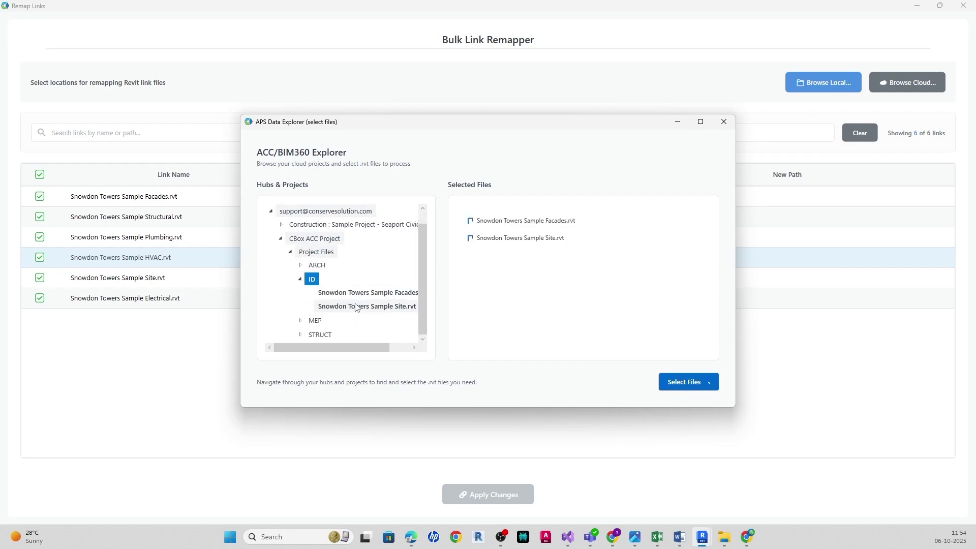
{"action": "left_click", "coordinate": [316, 321]}
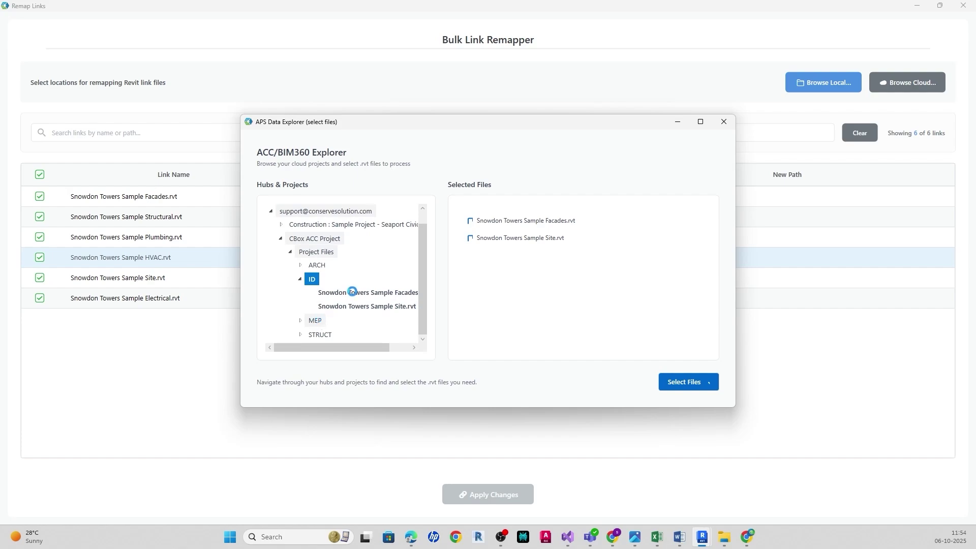
{"action": "scroll", "coordinate": [328, 337], "scroll_direction": "down", "scroll_amount": 2}
{"action": "left_click", "coordinate": [321, 335]}
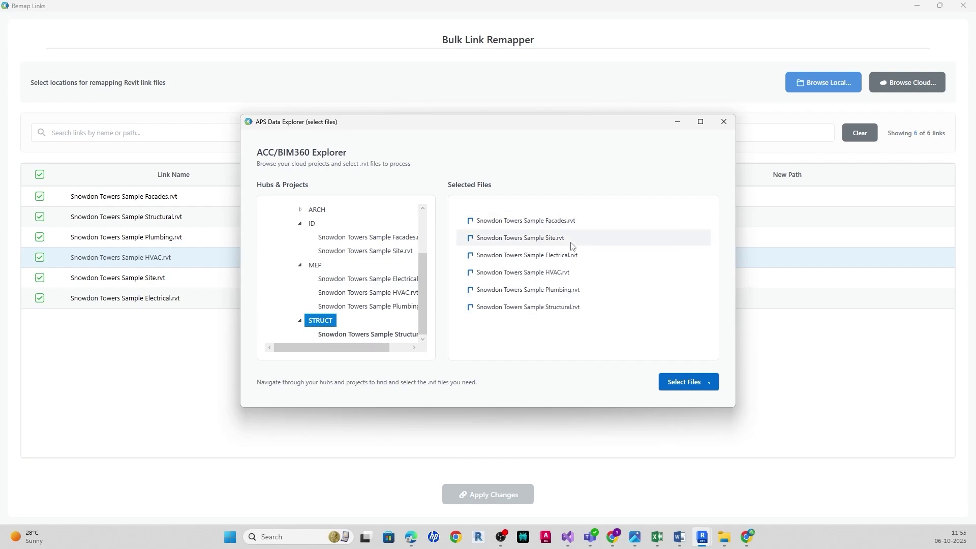
Assign the selected cloud files as new link paths, apply the remapping and close the reload summary
{"action": "left_click", "coordinate": [673, 378]}
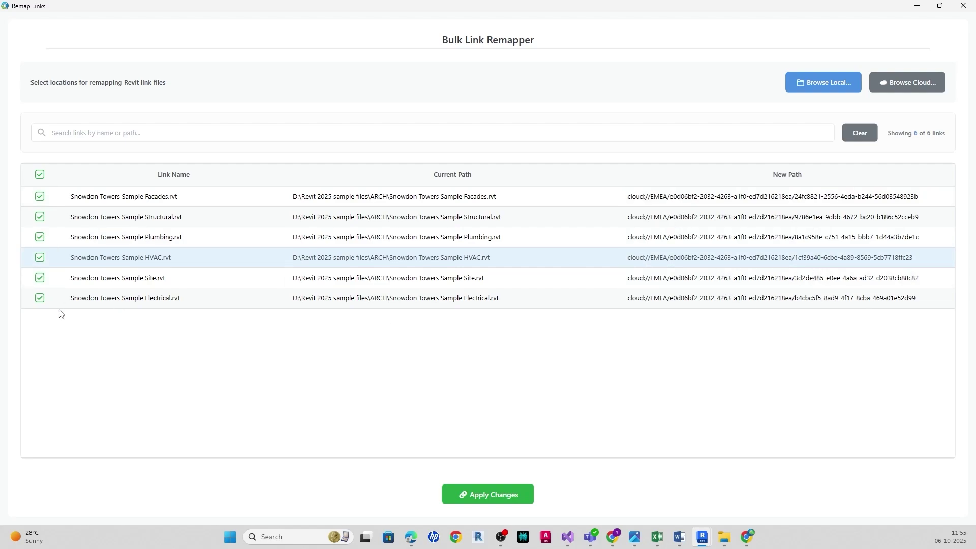
{"action": "left_click", "coordinate": [496, 495]}
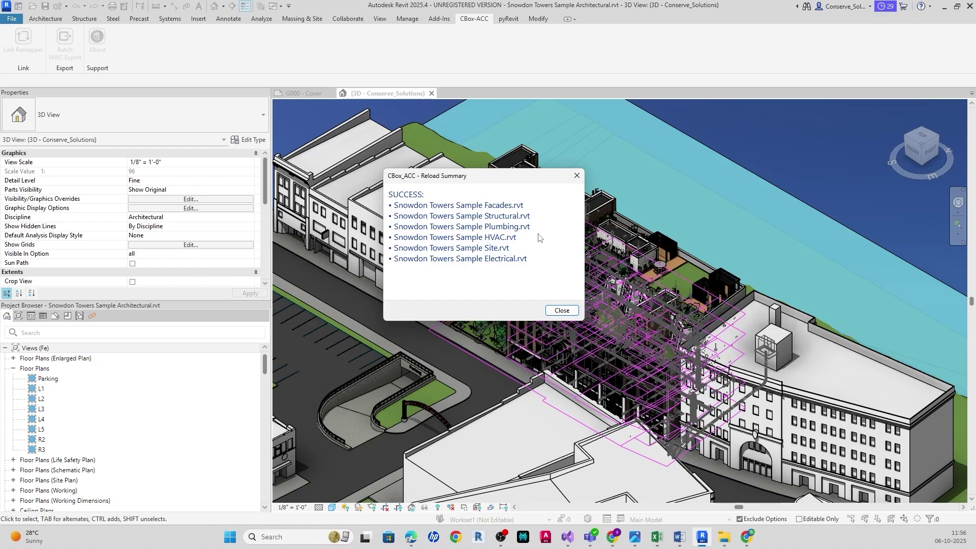
{"action": "left_click", "coordinate": [565, 312]}
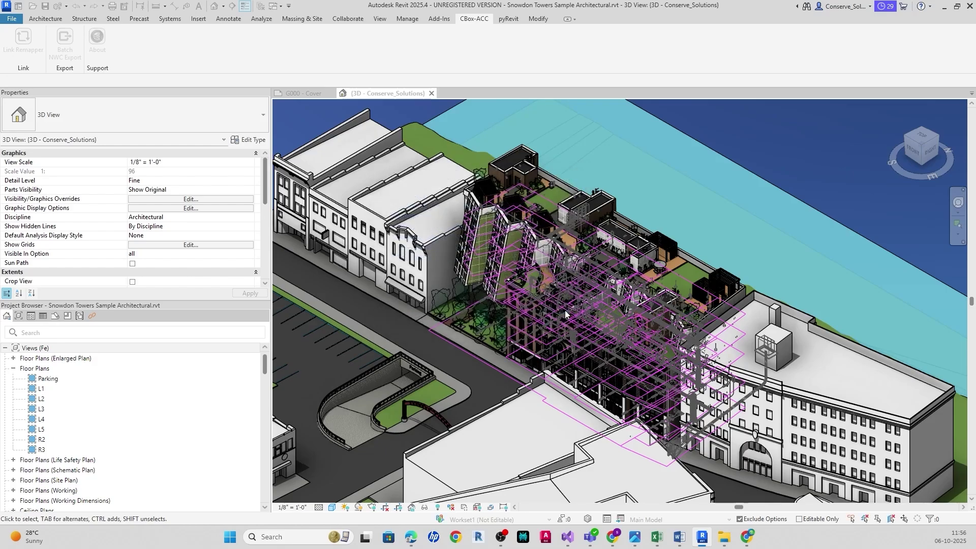
Open Manage Links to review the saved paths and status of the Revit links
{"action": "left_click", "coordinate": [408, 20]}
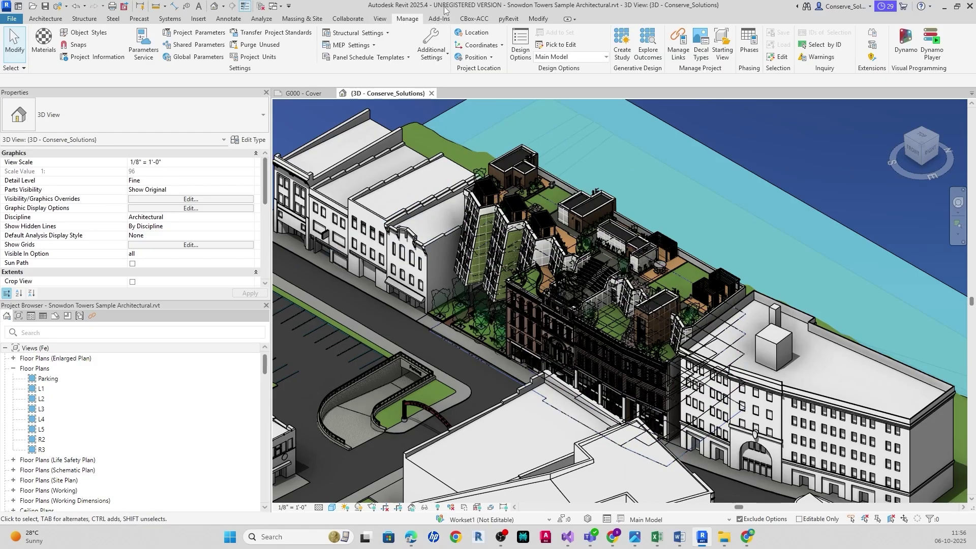
{"action": "left_click", "coordinate": [474, 19]}
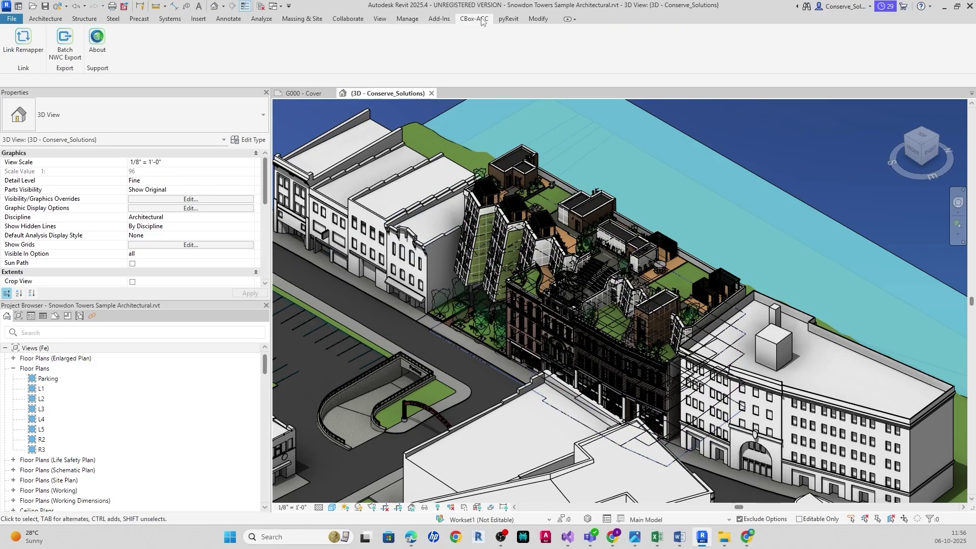
{"action": "left_click", "coordinate": [415, 22]}
{"action": "left_click", "coordinate": [679, 50]}
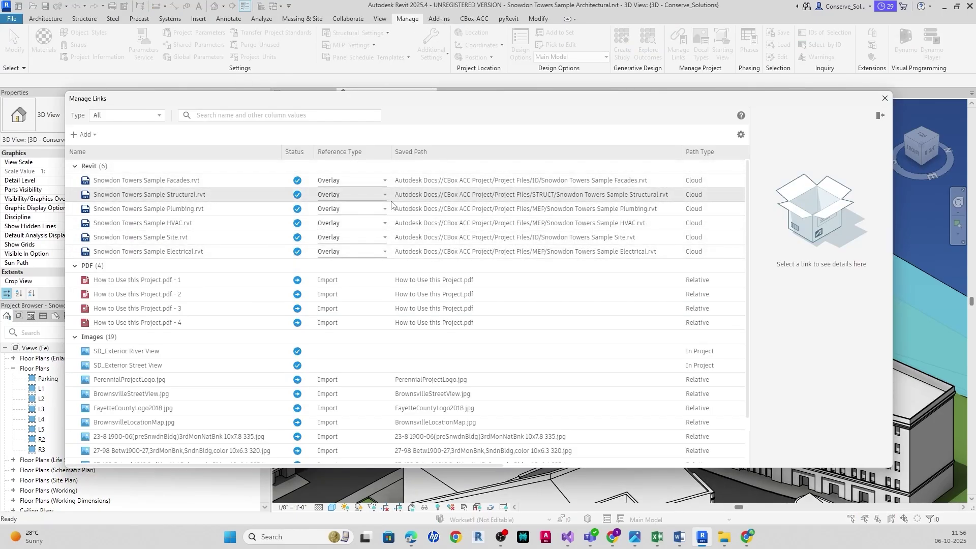
Unload the Snowdon Towers Sample Structural.rvt link for the current user only
{"action": "left_click", "coordinate": [248, 185]}
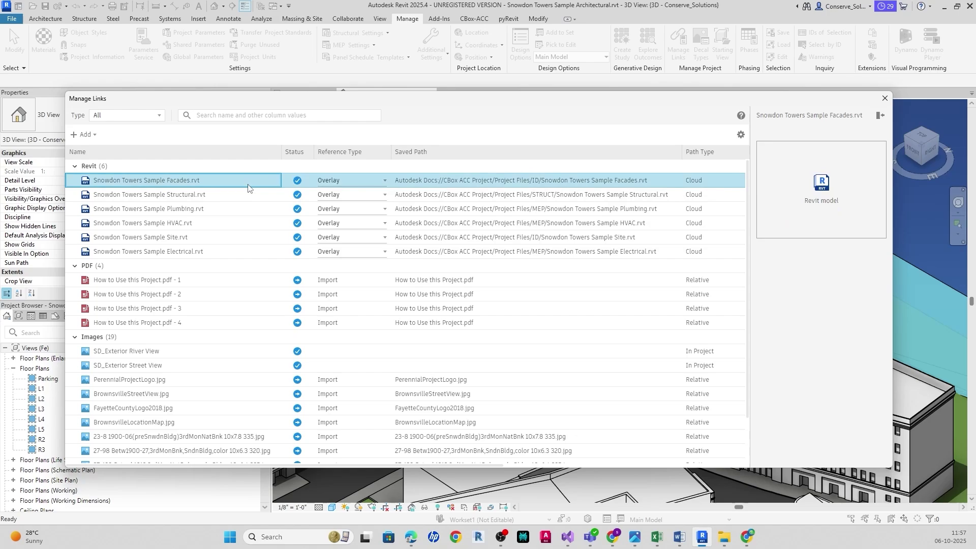
{"action": "right_click", "coordinate": [249, 186]}
{"action": "key", "text": "Escape"}
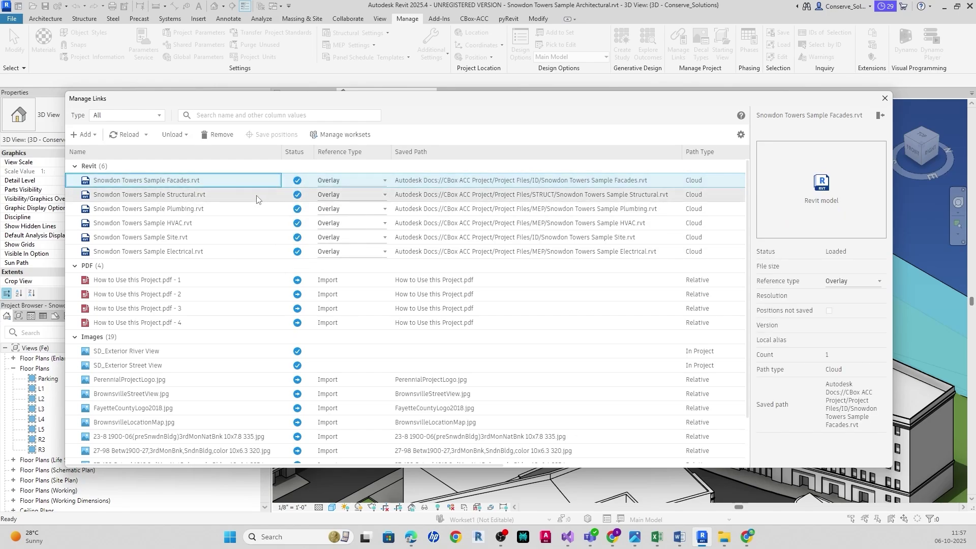
{"action": "left_click", "coordinate": [258, 198]}
{"action": "right_click", "coordinate": [258, 199]}
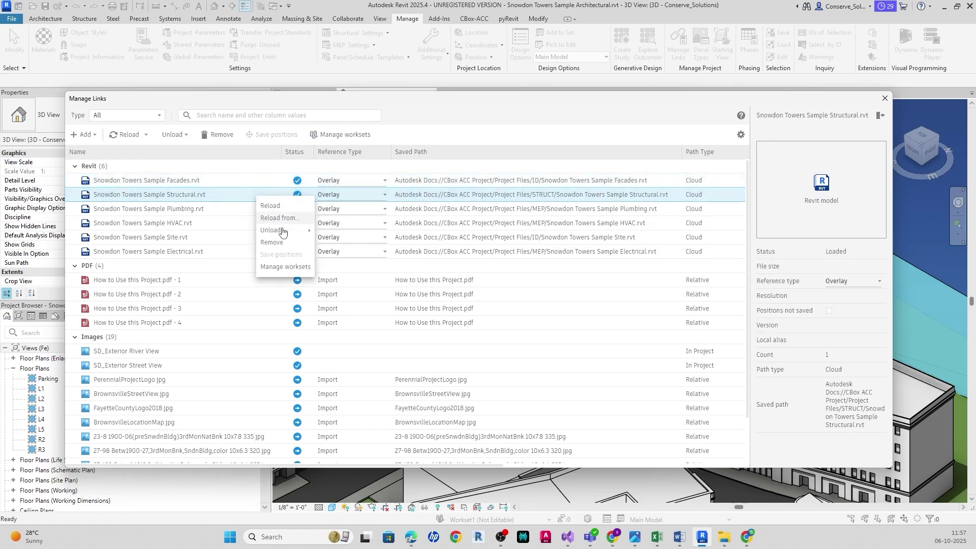
{"action": "key", "text": "Escape"}
{"action": "right_click", "coordinate": [271, 202]}
{"action": "left_click", "coordinate": [292, 217]}
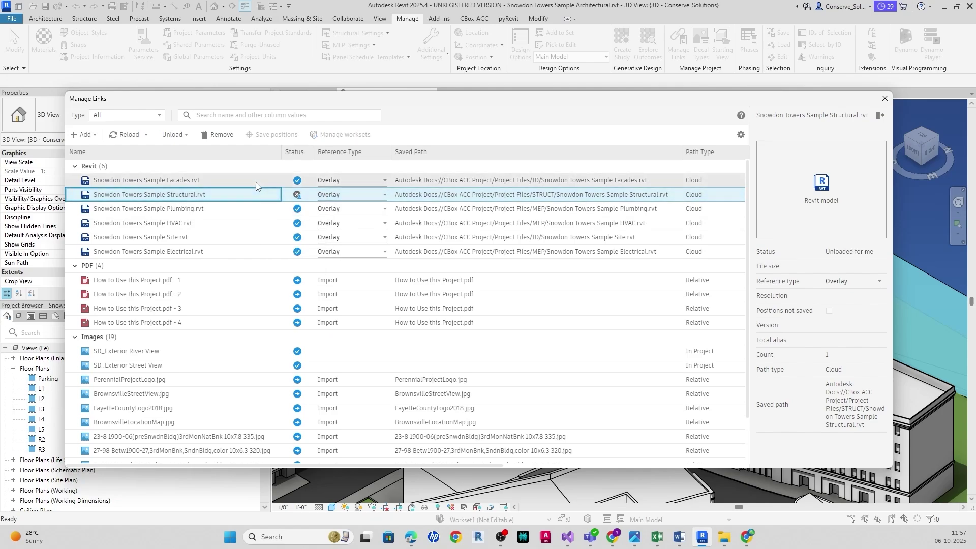
Unload the Snowdon Towers Sample Facades.rvt link for the current user only and close Manage Links
{"action": "right_click", "coordinate": [256, 185]}
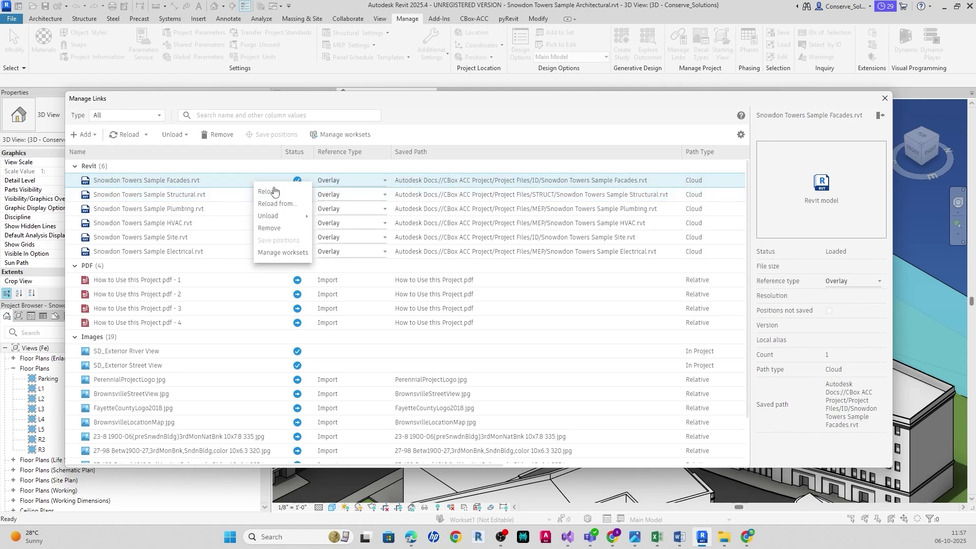
{"action": "mouse_move", "coordinate": [282, 215]}
{"action": "left_click", "coordinate": [325, 216]}
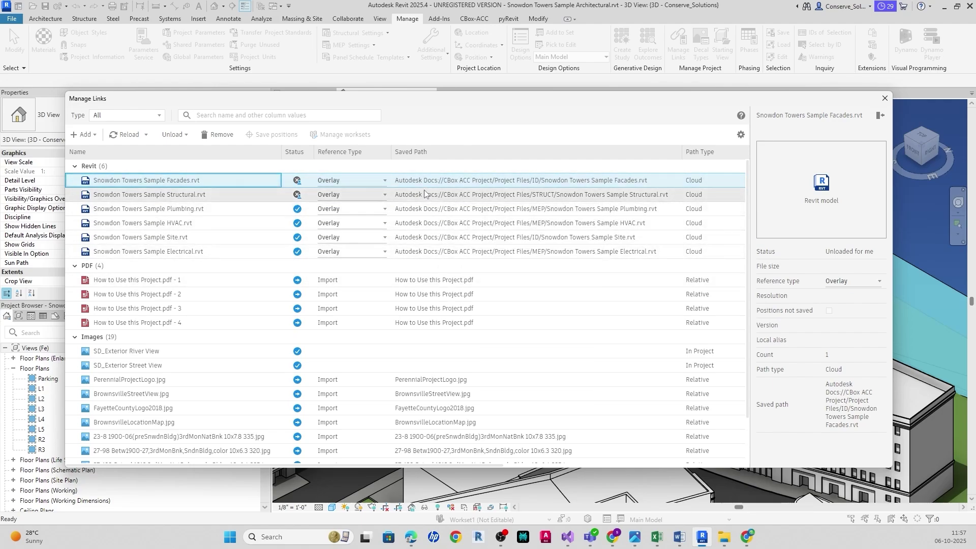
{"action": "key", "text": "Escape"}
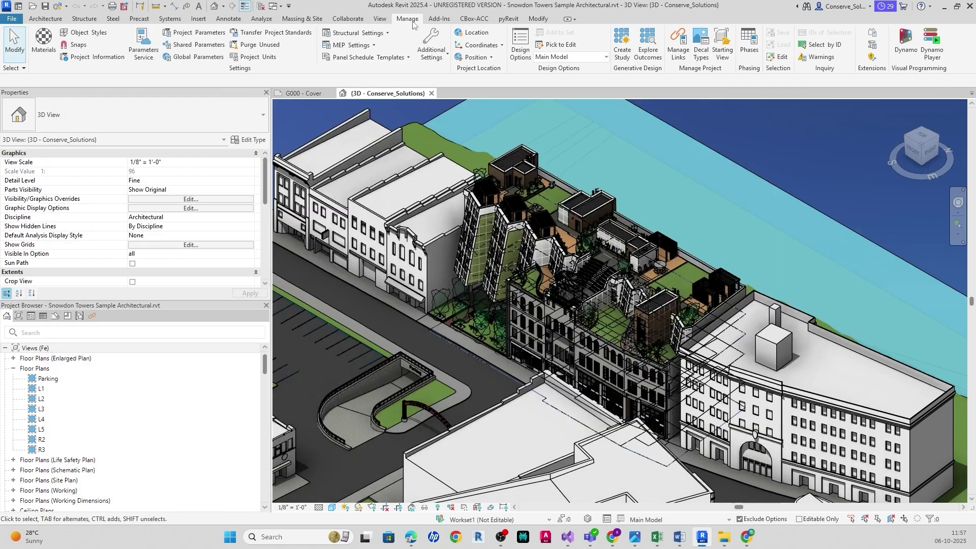
Open the CBox-ACC Link Remapper, filter the links by "fa" and select the Snowdon Towers Sample Facades link
{"action": "left_click", "coordinate": [476, 19]}
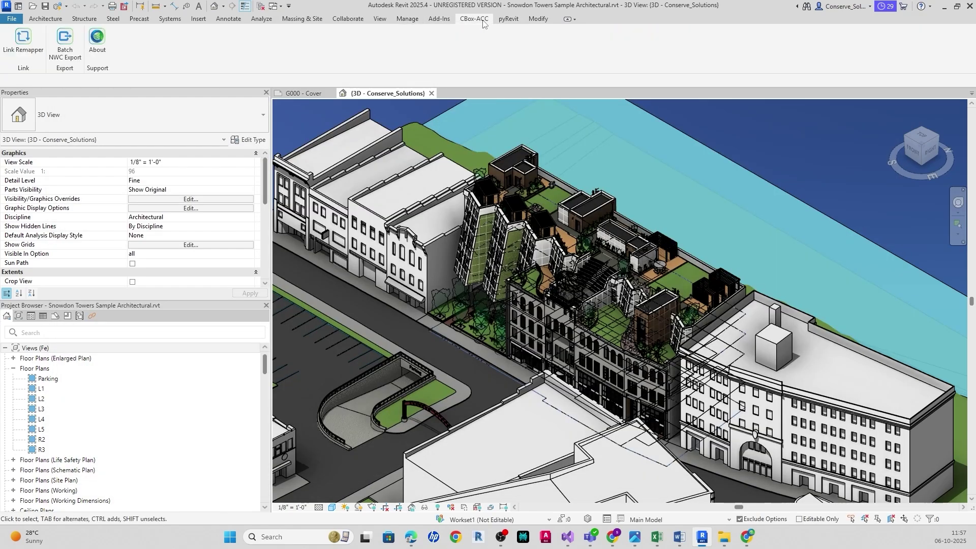
{"action": "left_click", "coordinate": [33, 49]}
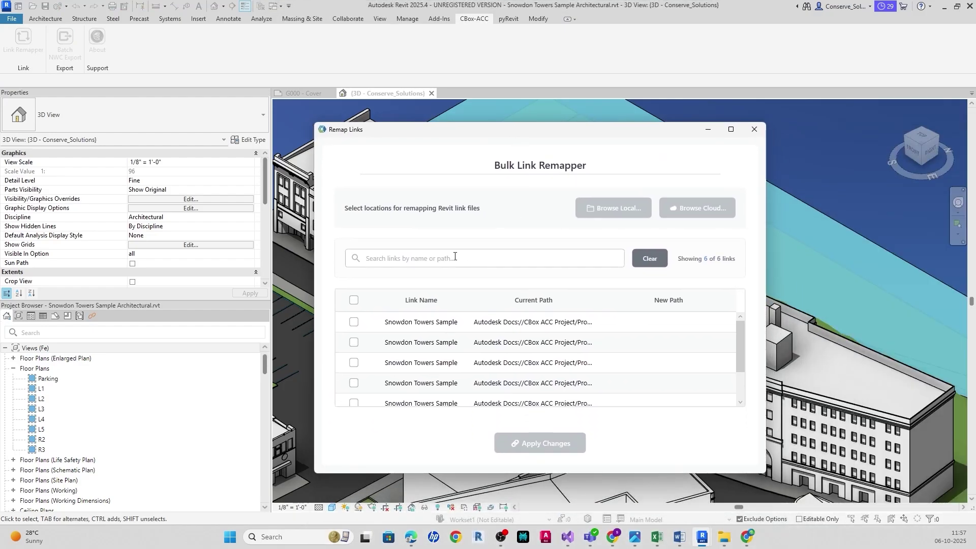
{"action": "left_click", "coordinate": [415, 258]}
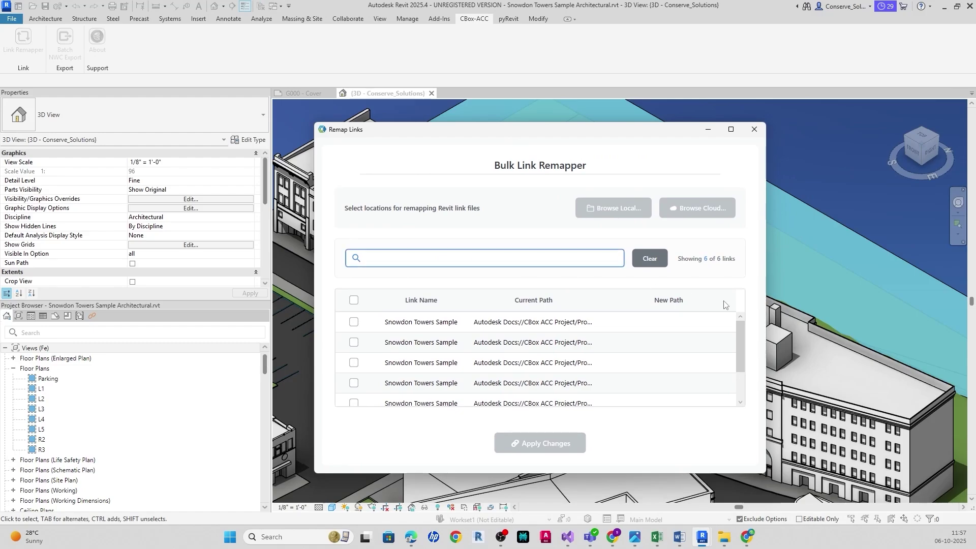
{"action": "type", "text": "fa"}
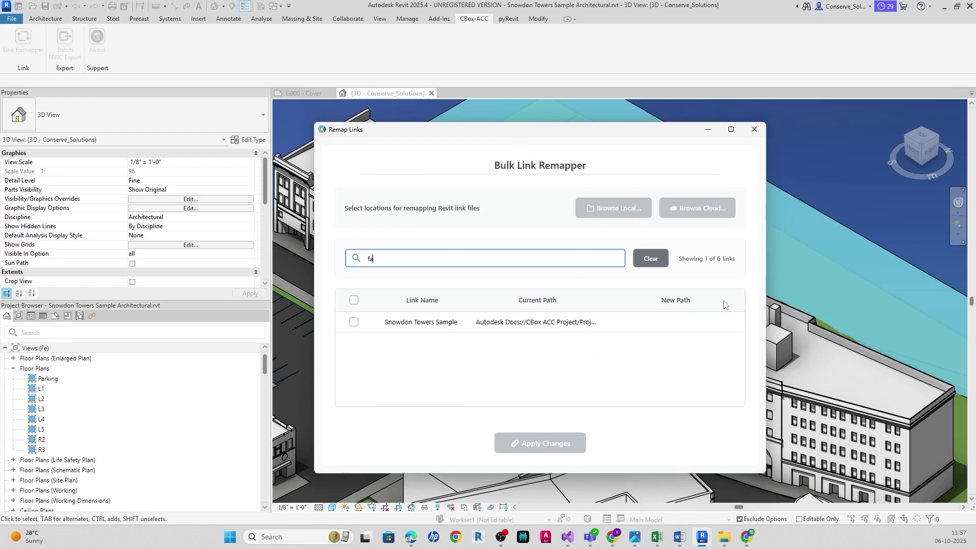
{"action": "left_click", "coordinate": [363, 328]}
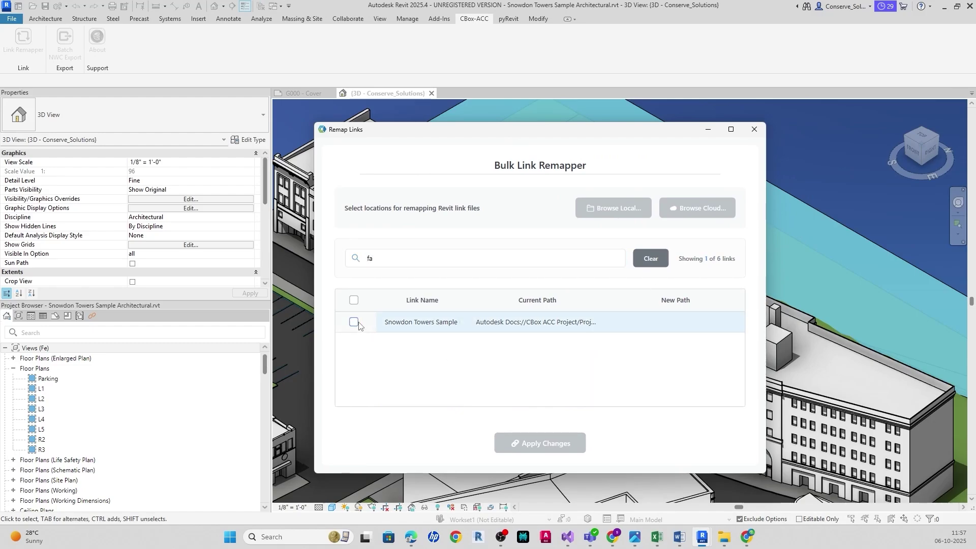
{"action": "left_click", "coordinate": [358, 322]}
Filter the remapper's links by "str" and add the Snowdon Towers Sample Structural link to the selection
{"action": "left_click_drag", "start_coordinate": [378, 260], "coordinate": [284, 282]}
{"action": "type", "text": "str"}
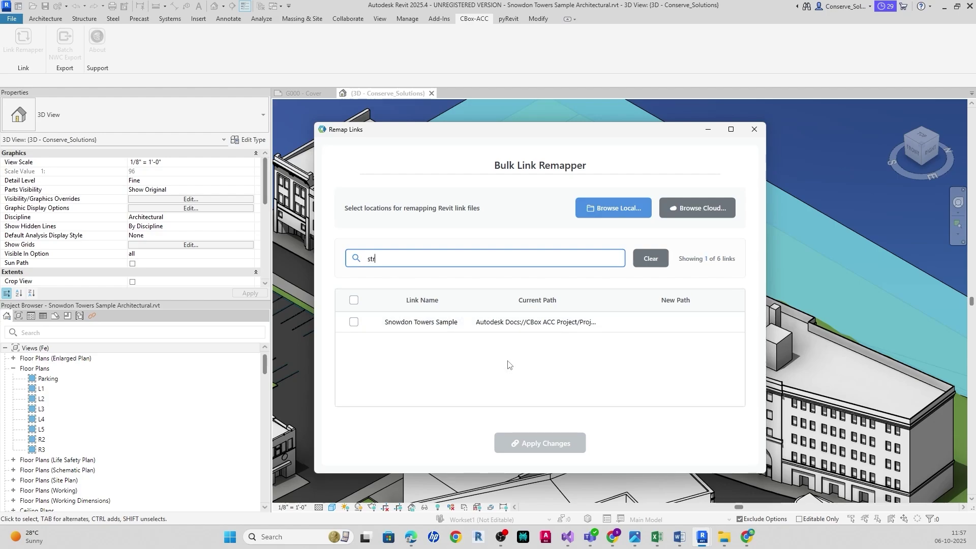
{"action": "left_click", "coordinate": [354, 322]}
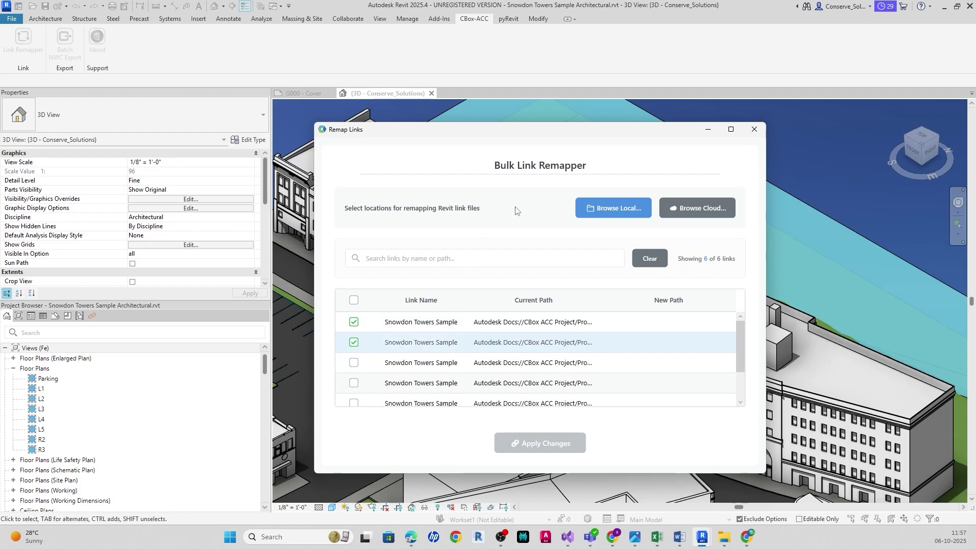
Assign the local ID and STRUCT folders from Revit 2025 sample files as new link locations, then apply the remapping and close the summary
{"action": "left_click", "coordinate": [614, 209]}
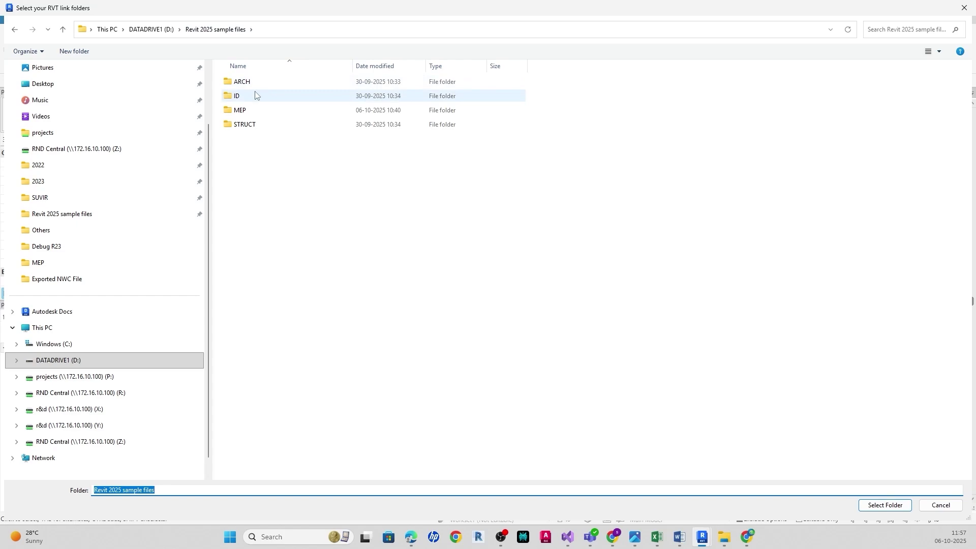
{"action": "left_click", "coordinate": [255, 98]}
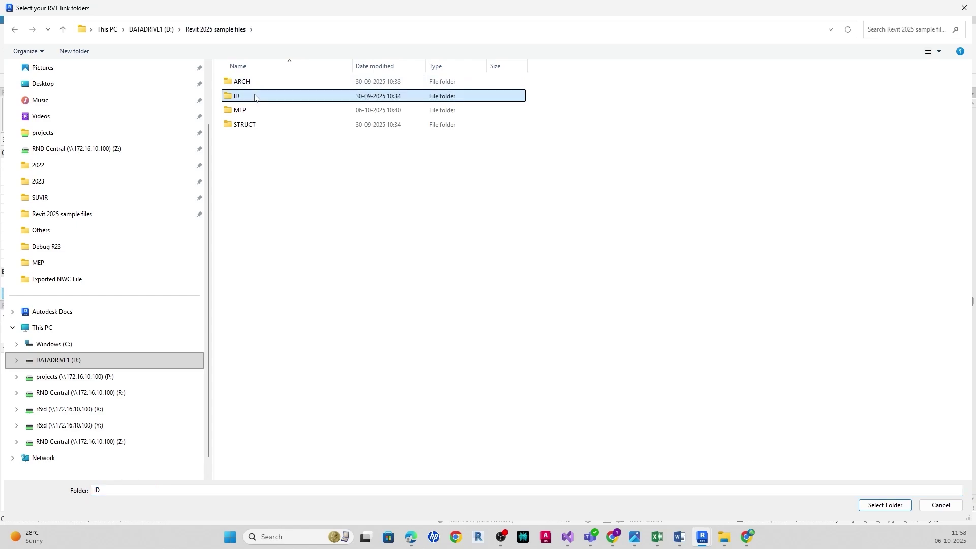
{"action": "left_click", "coordinate": [278, 129], "text": "ctrl"}
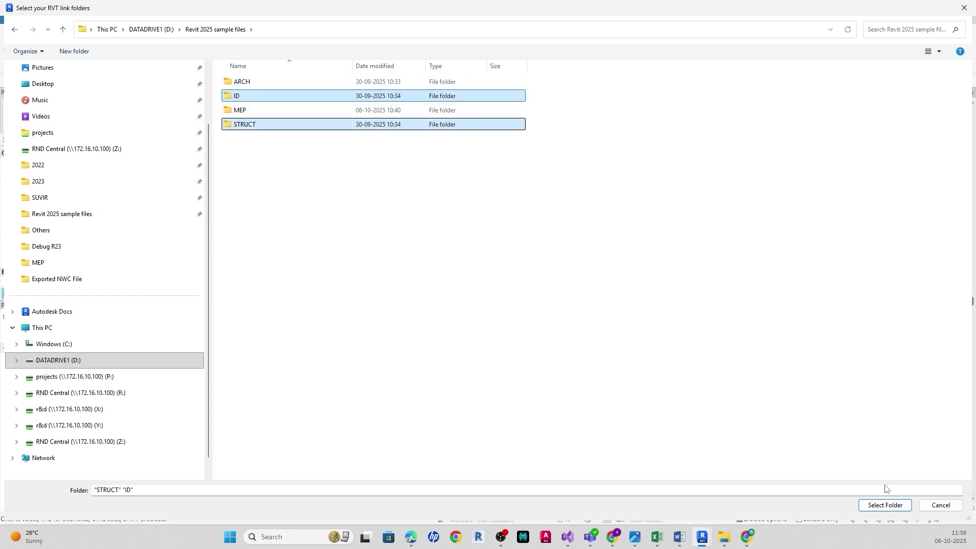
{"action": "left_click", "coordinate": [884, 506]}
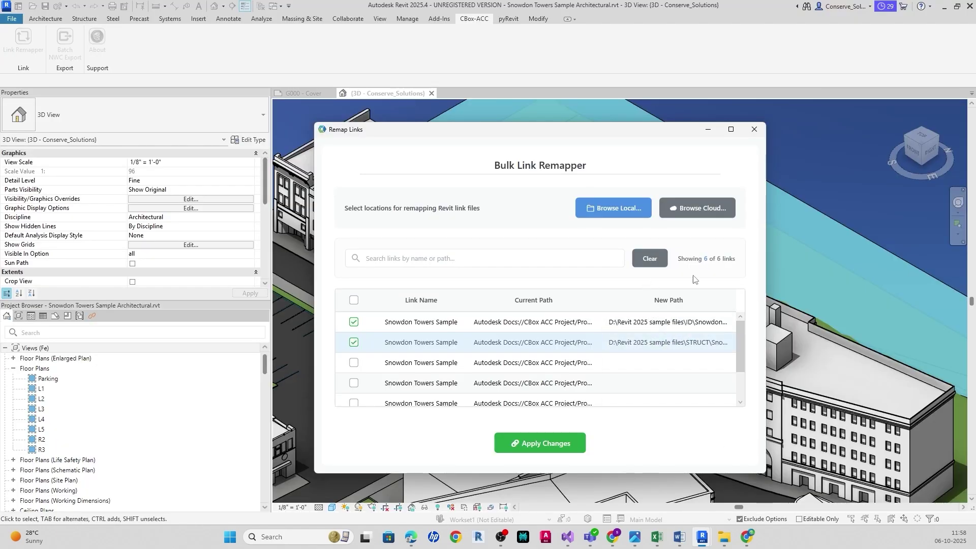
{"action": "left_click", "coordinate": [533, 450]}
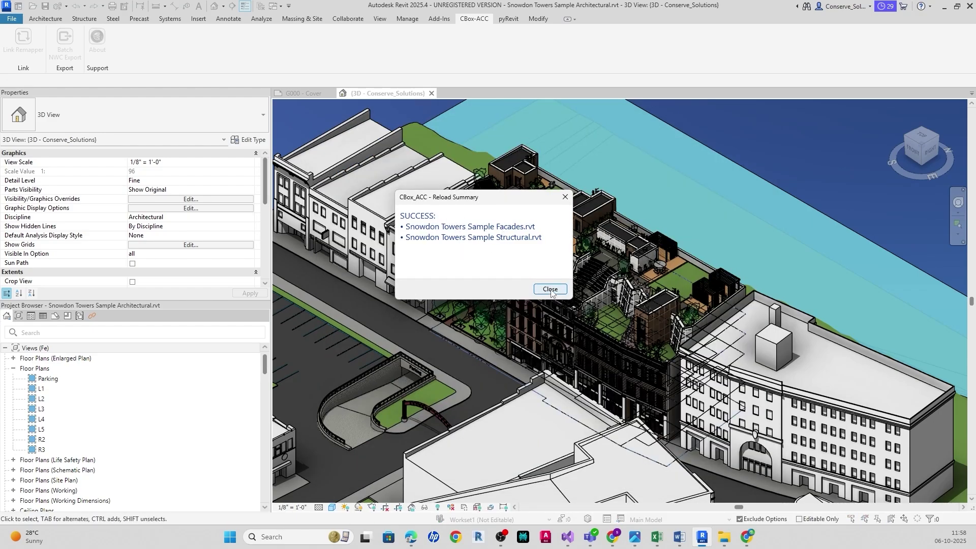
{"action": "left_click", "coordinate": [550, 289]}
Open Manage Links to review the paths and status of the remapped Facades and Structural links
{"action": "left_click", "coordinate": [407, 19]}
{"action": "left_click", "coordinate": [687, 52]}
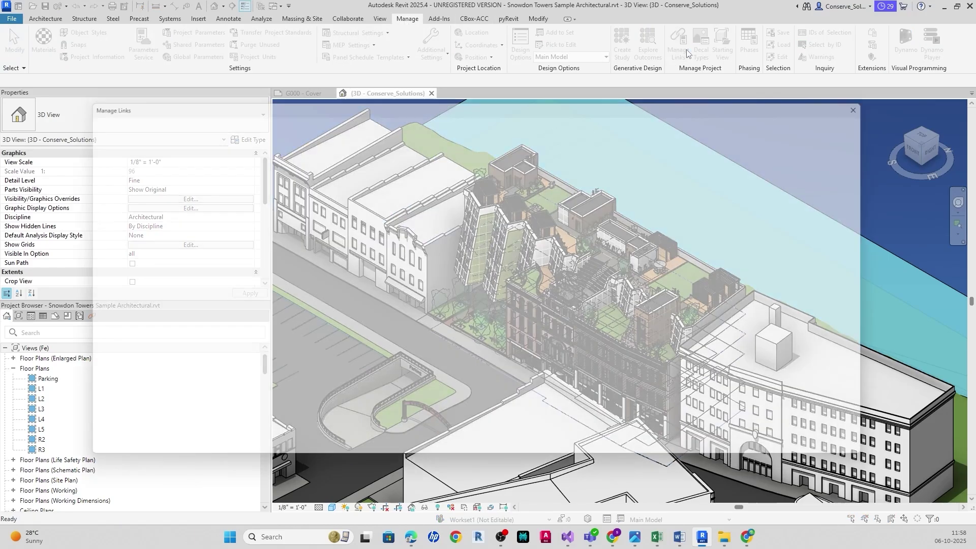